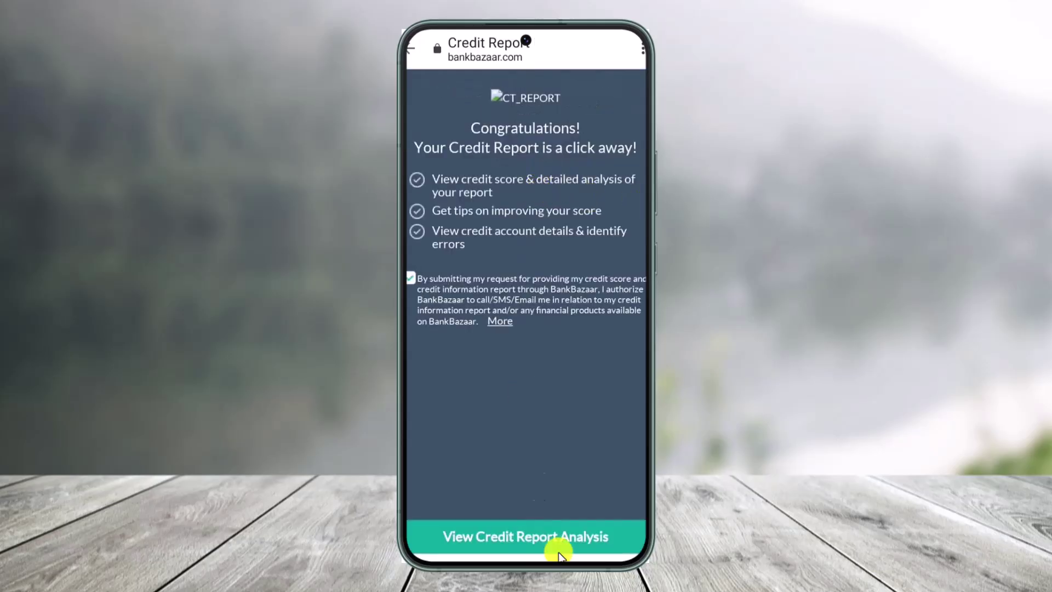
# Step: Request the BankBazaar credit report analysis so the Experian report email arrives
pyautogui.click(527, 543)
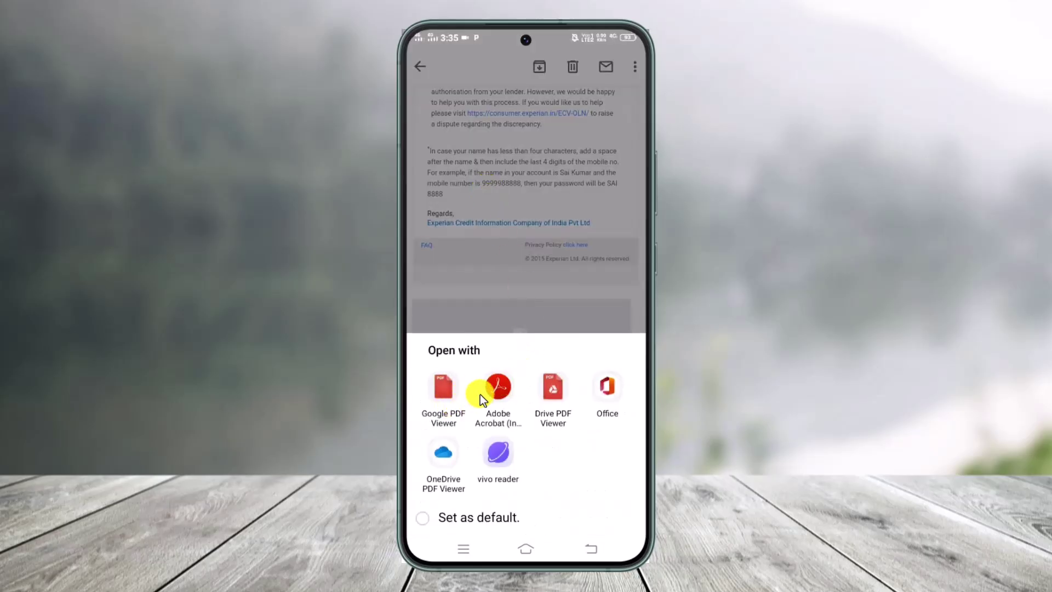
# Step: Open the Experian credit report PDF in Google PDF Viewer, reaching its password prompt
pyautogui.click(498, 385)
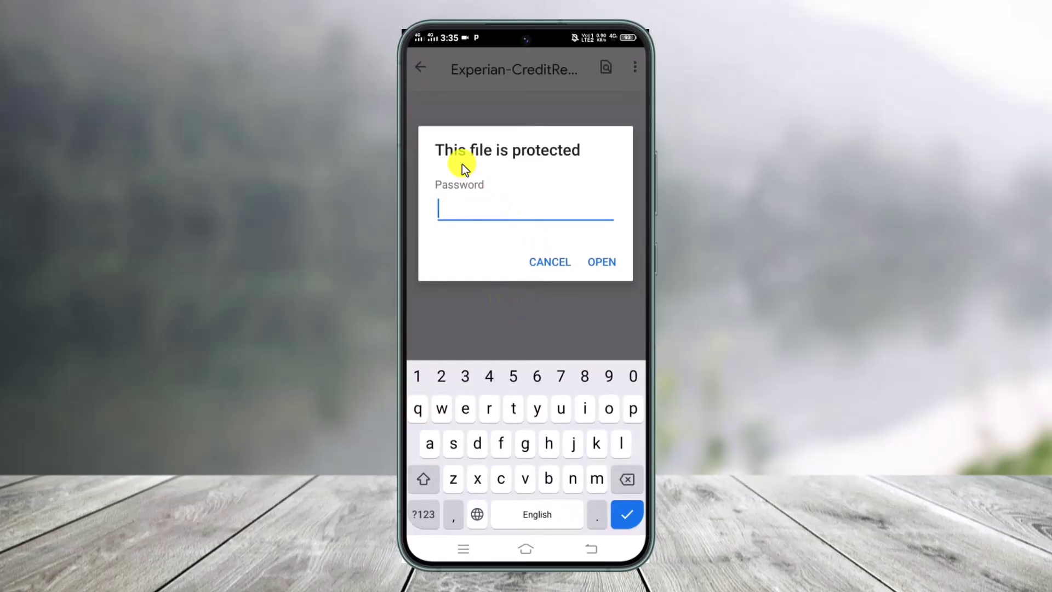